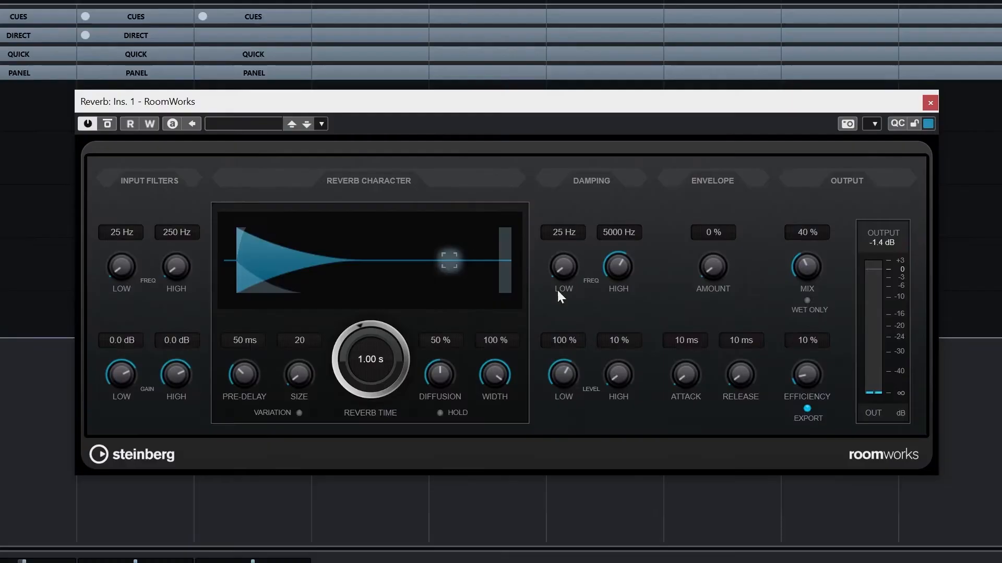
pyautogui.moveTo(805, 264); pyautogui.dragTo(816, 313)
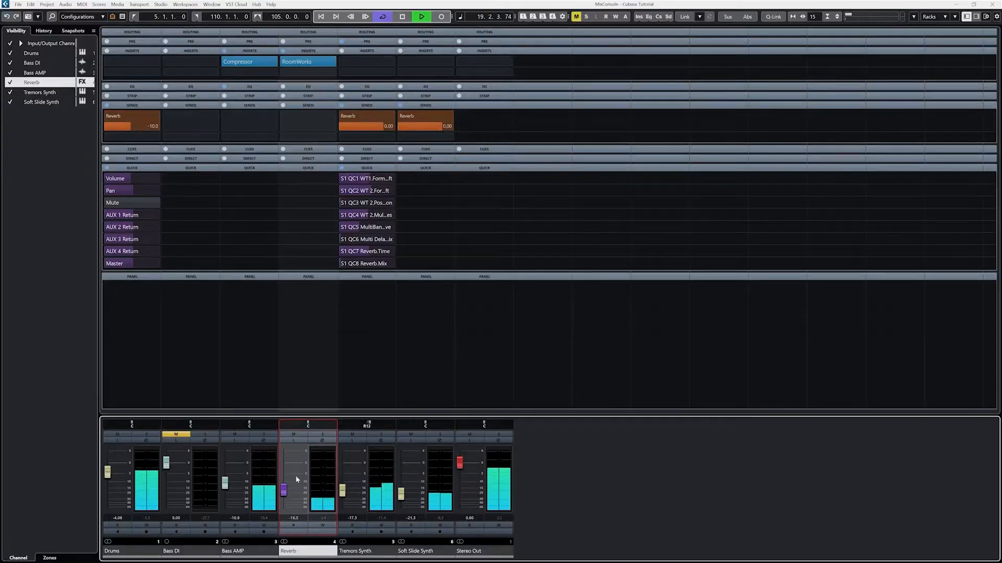
pyautogui.click(400, 17)
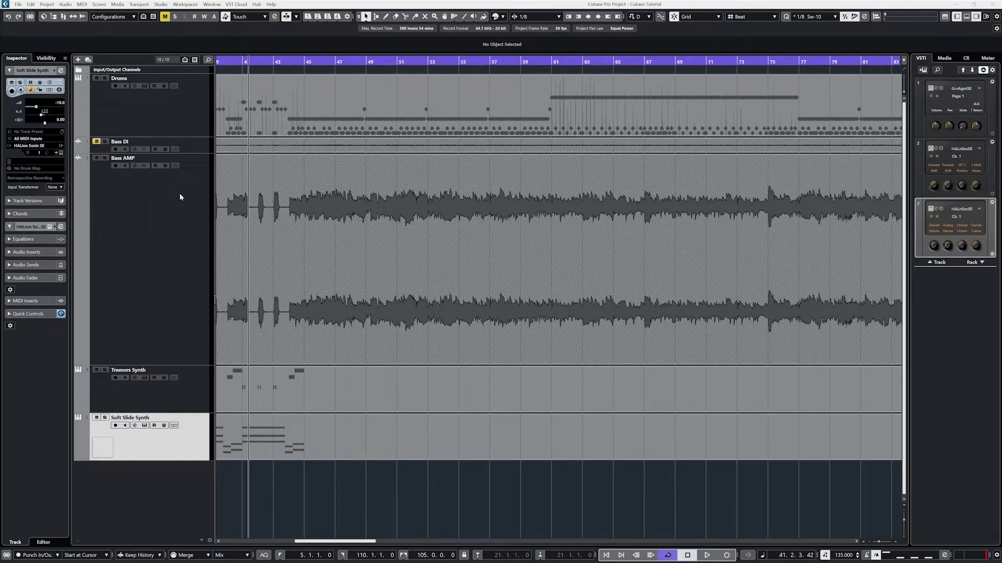
# - Return the cursor to the start at bar 5 and open the MixConsole
pyautogui.click(606, 555)
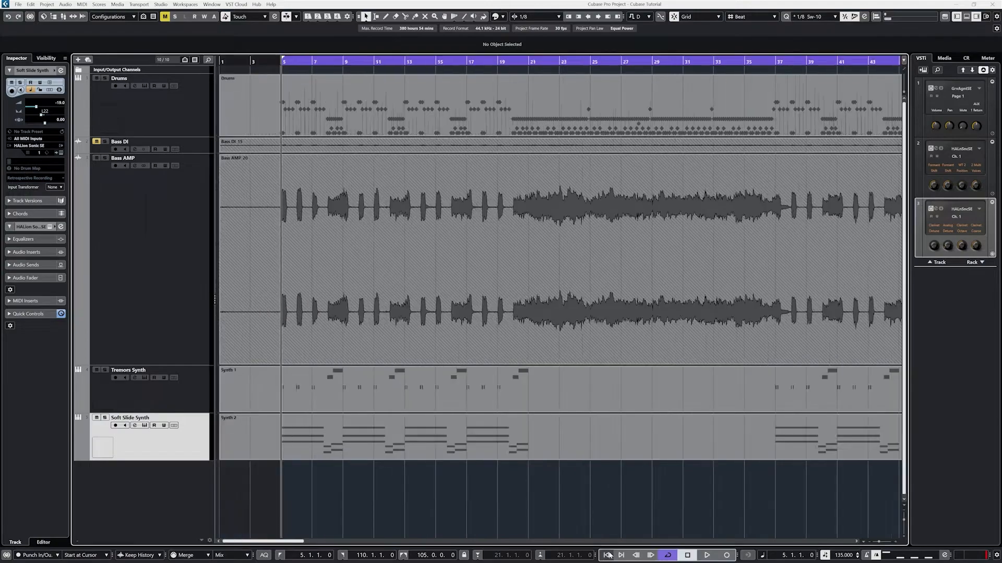
pyautogui.click(161, 4)
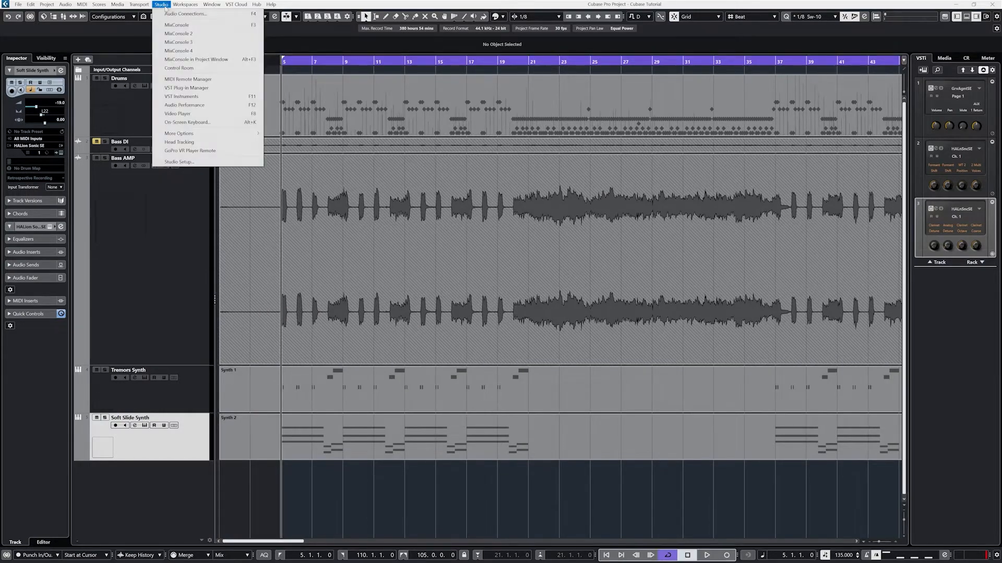
pyautogui.click(170, 25)
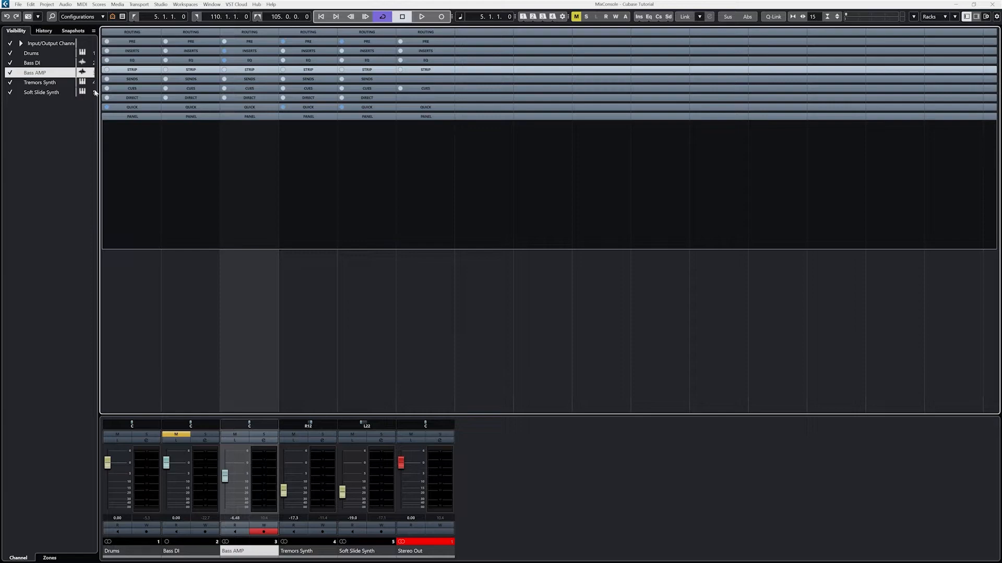
# - In the Group/FX section of Audio Connections, begin a new FX track with RoomWorks as its effect
pyautogui.click(162, 5)
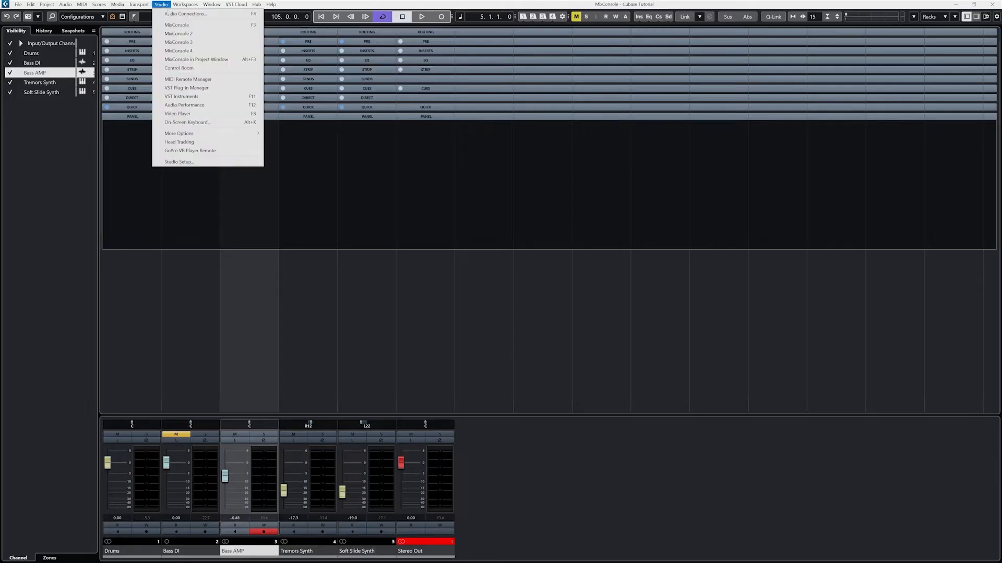
pyautogui.click(180, 14)
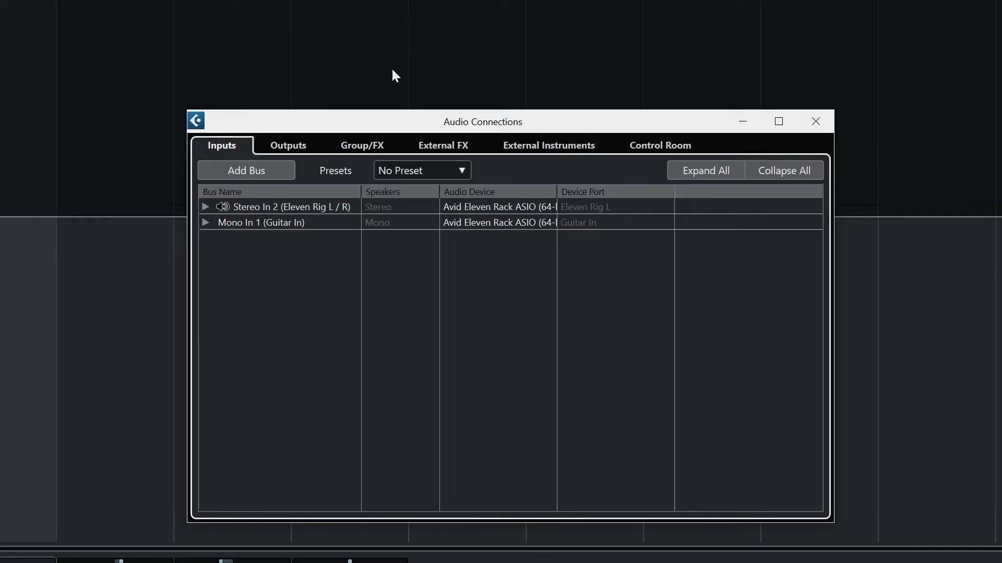
pyautogui.click(363, 148)
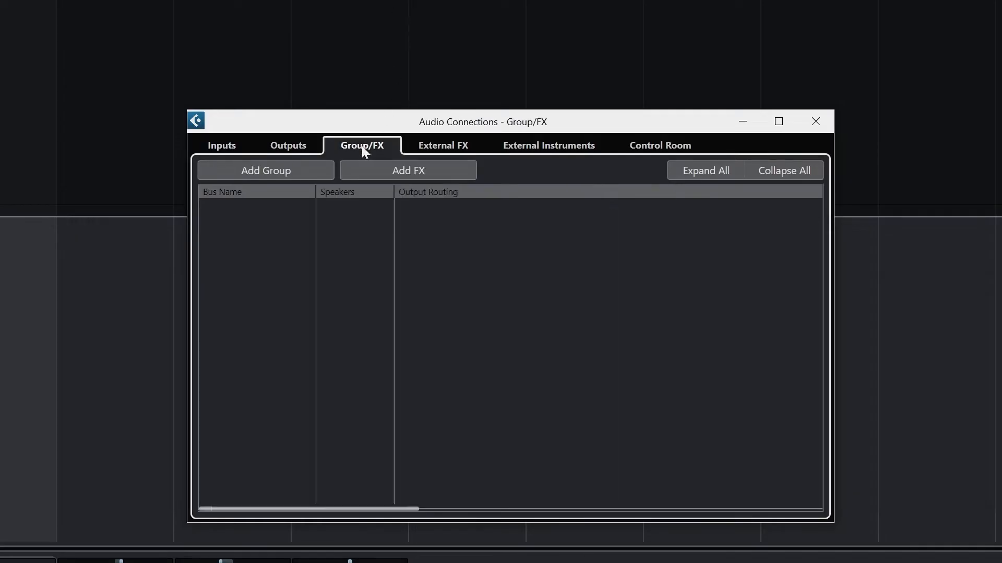
pyautogui.click(410, 171)
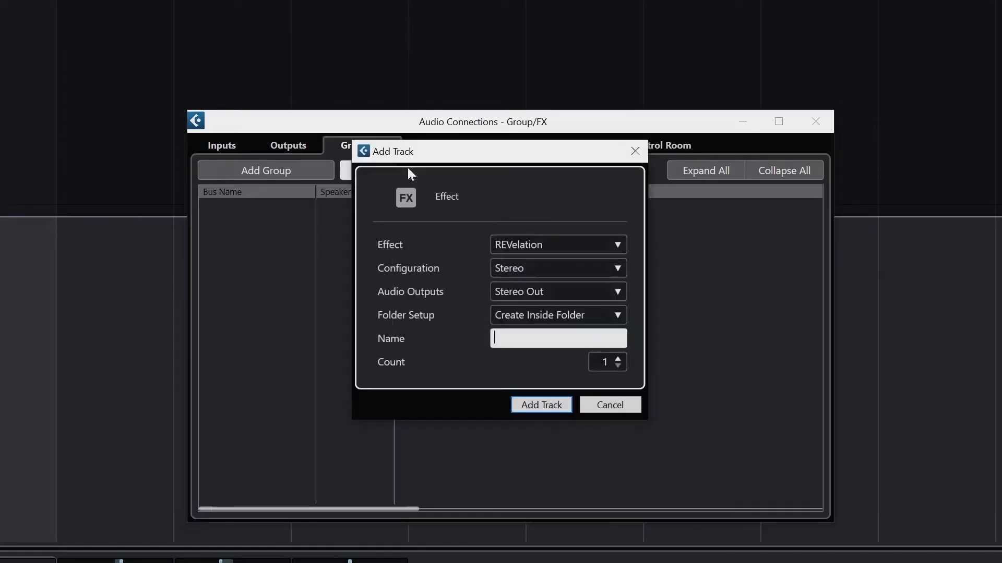
pyautogui.click(541, 245)
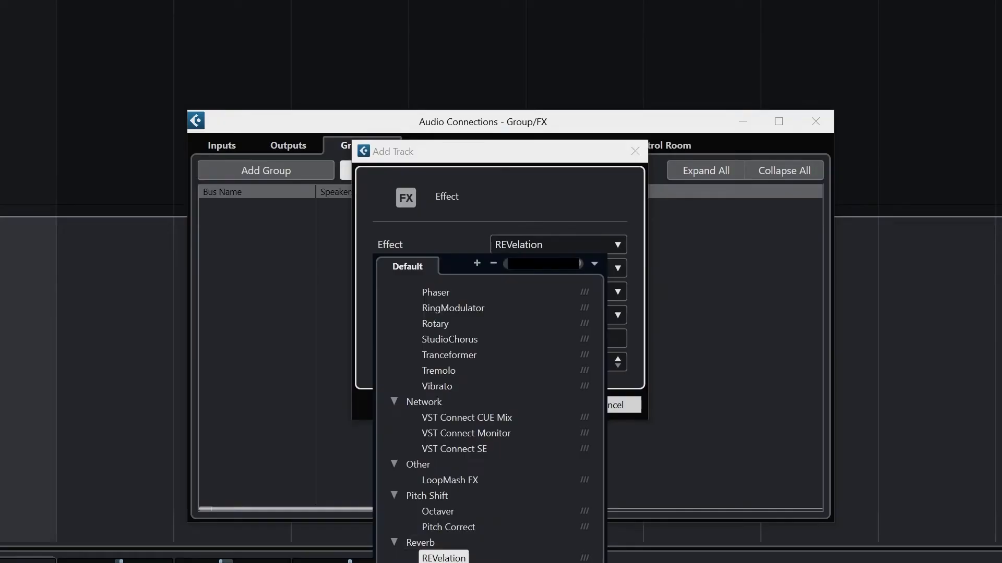
pyautogui.click(453, 562)
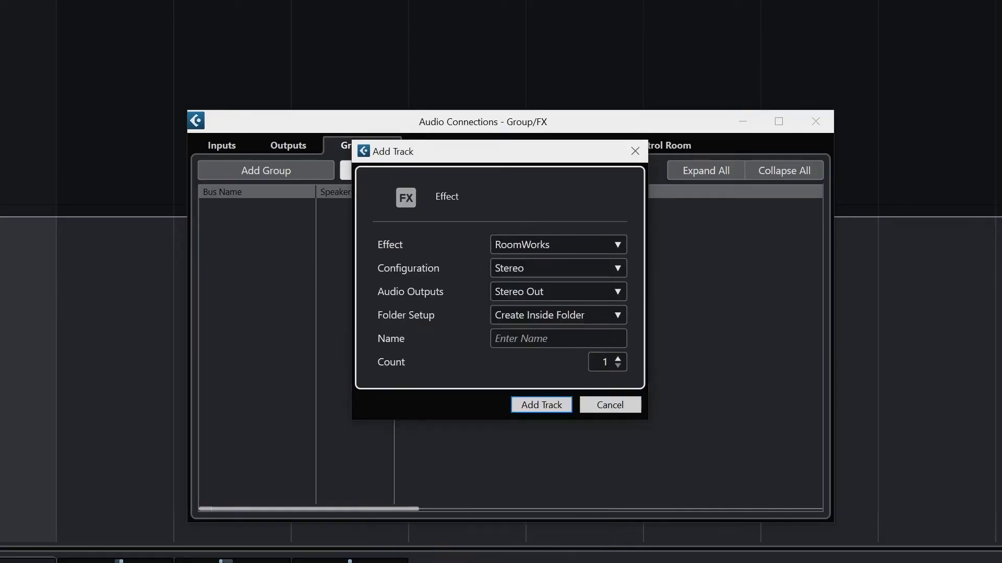
# - Set the folder setup to Create Outside Folder, name the effect track Reverb and add it
pyautogui.click(528, 315)
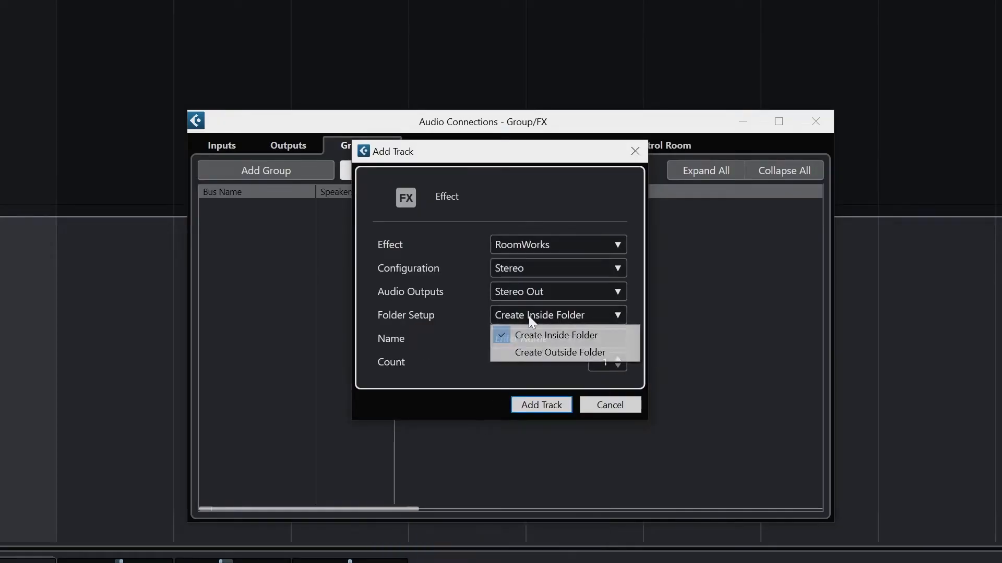
pyautogui.click(524, 355)
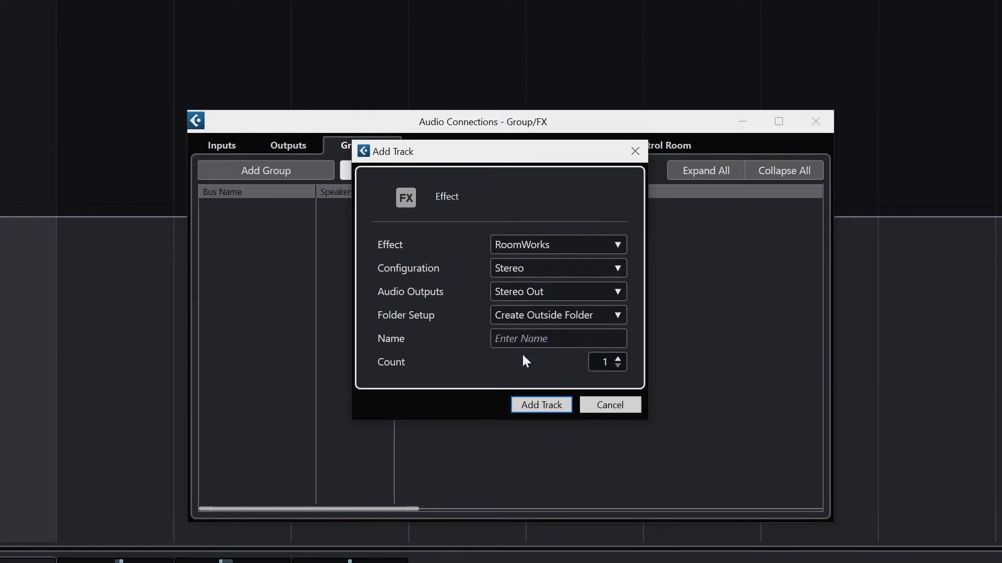
pyautogui.click(540, 295)
pyautogui.click(548, 362)
pyautogui.click(550, 338)
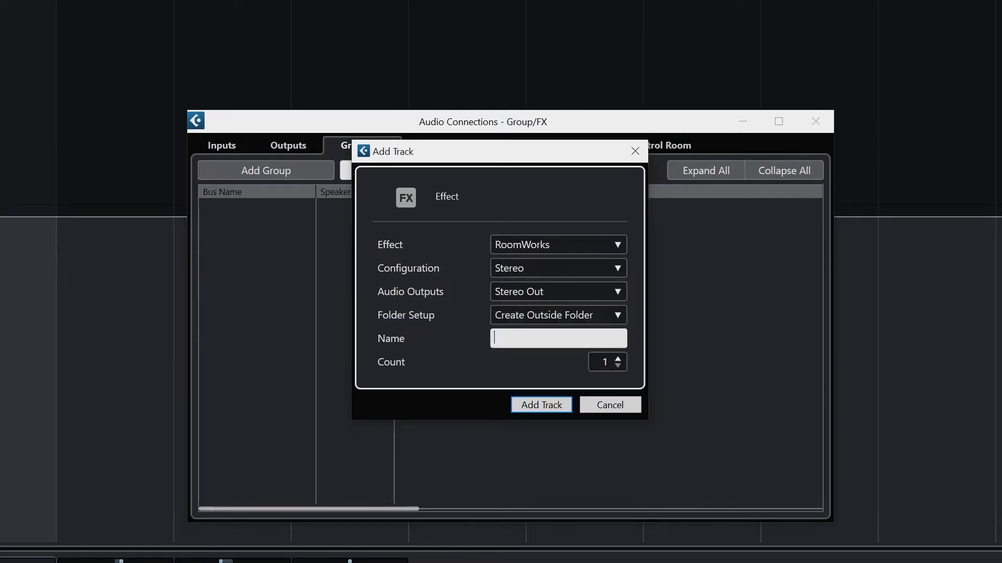
pyautogui.write('Reverb')
pyautogui.click(525, 408)
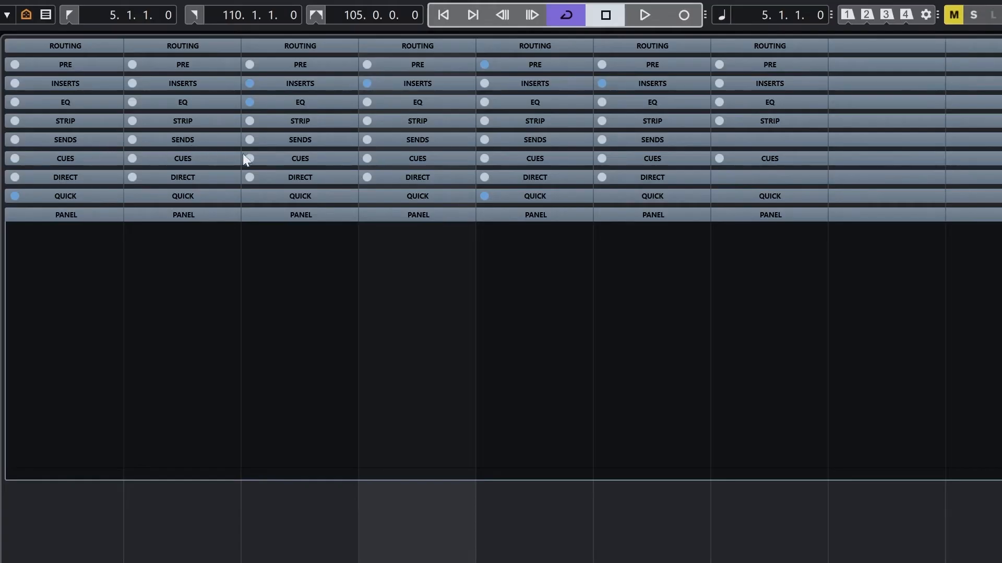
# - Show the channel sends and assign Reverb to the first send of Tremors Synth, Soft Slide Synth and Drums
pyautogui.click(446, 139)
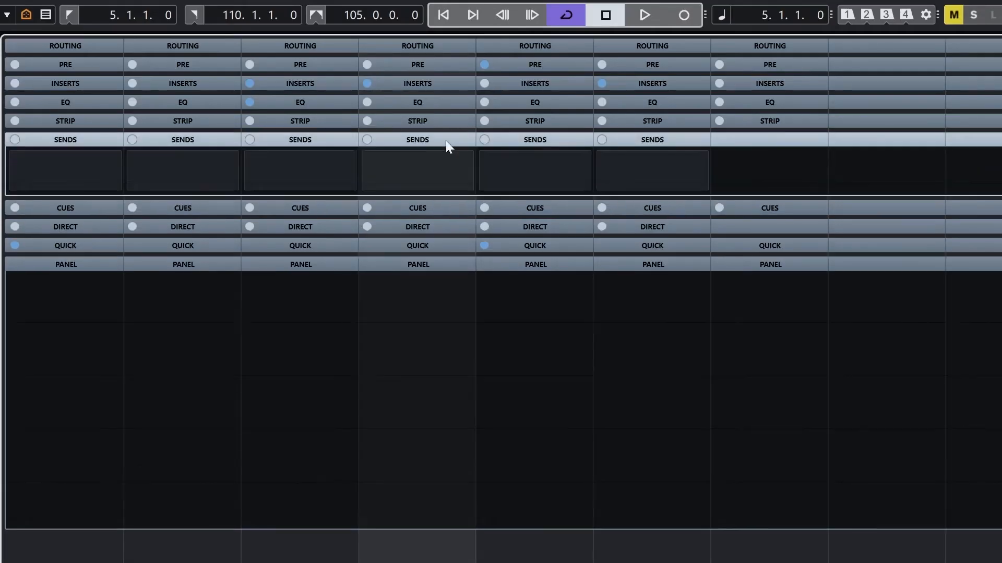
pyautogui.click(533, 168)
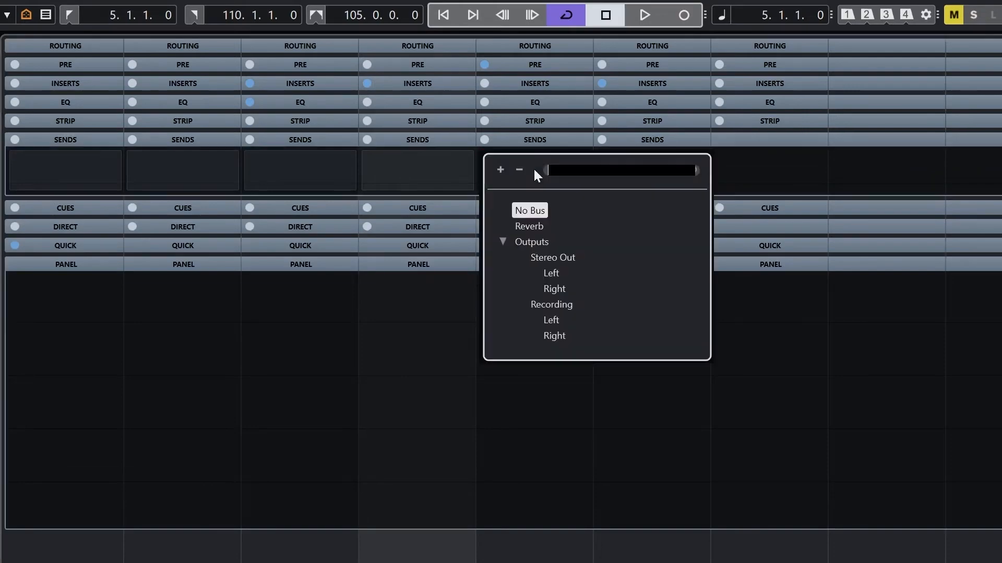
pyautogui.click(531, 226)
pyautogui.click(612, 153)
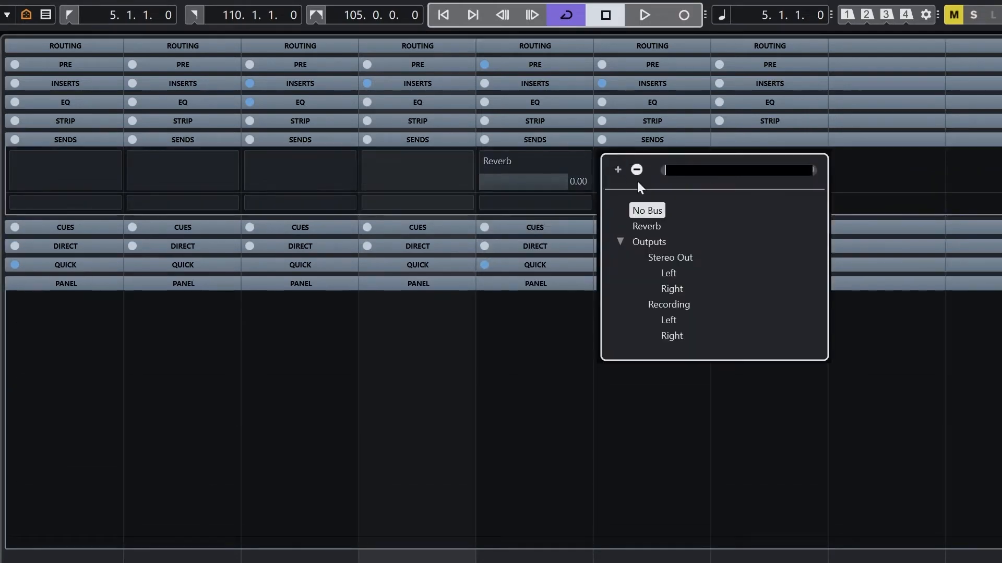
pyautogui.click(652, 224)
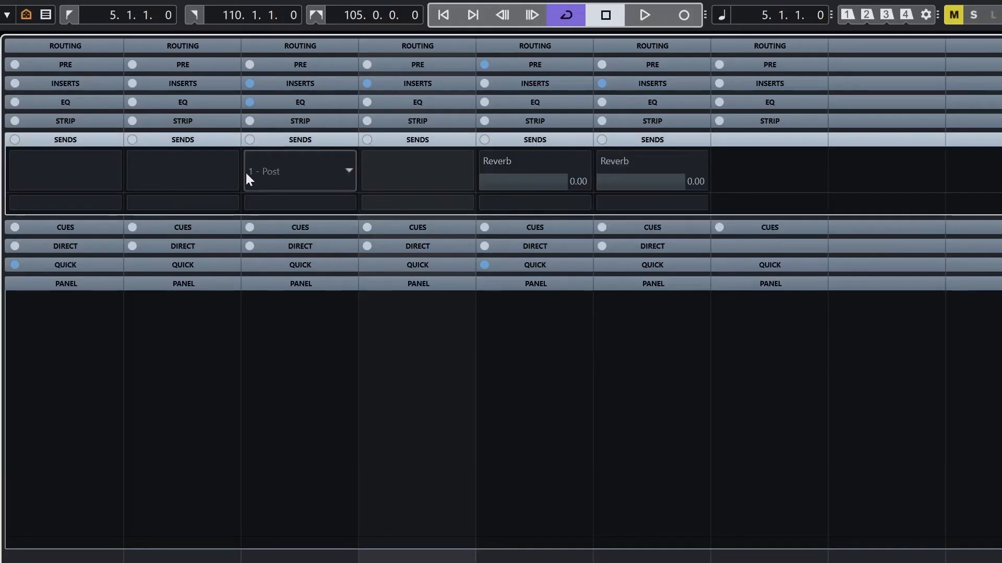
pyautogui.click(95, 167)
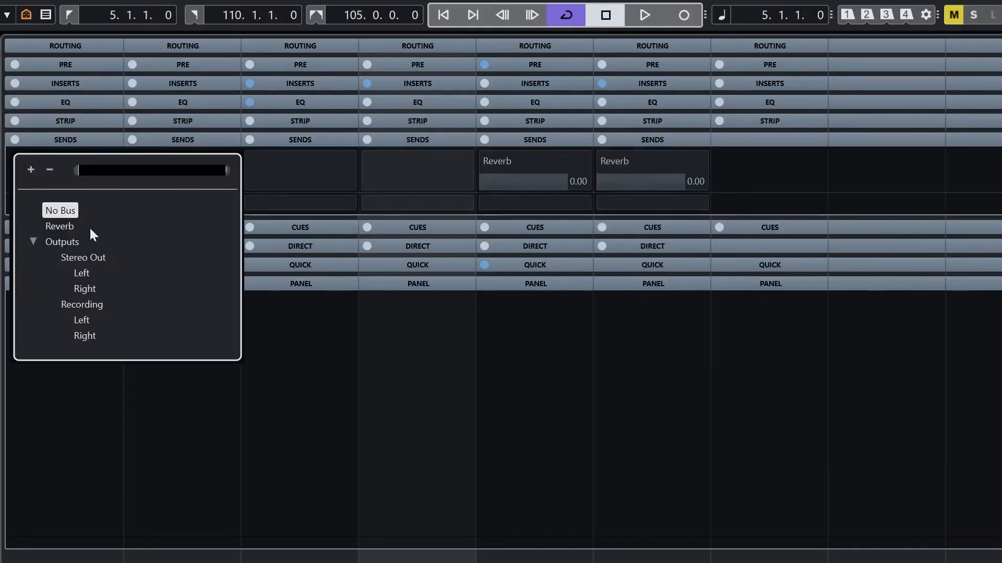
pyautogui.click(61, 229)
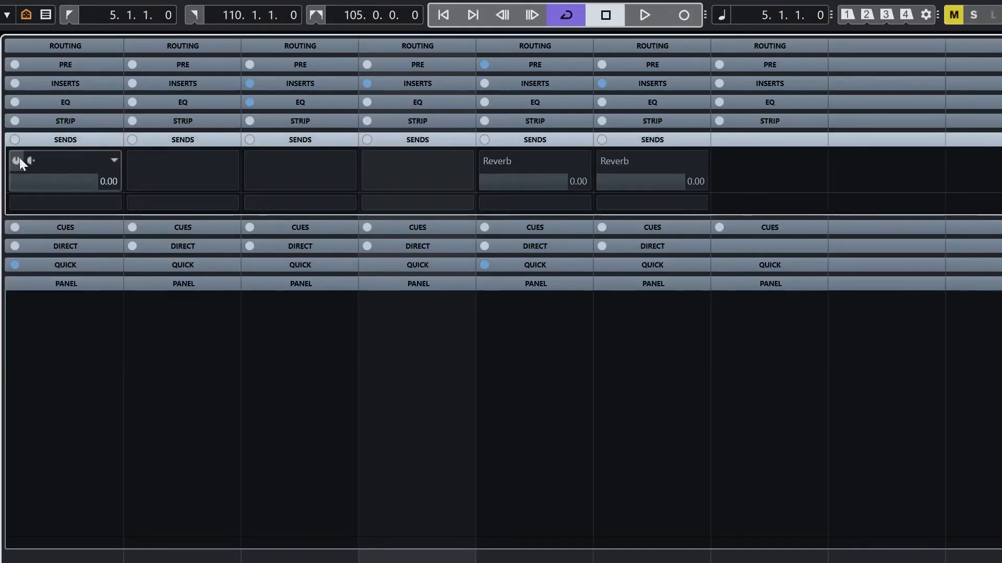
# - Activate the Reverb sends on the Drums, Tremors Synth and Soft Slide Synth channels
pyautogui.click(17, 158)
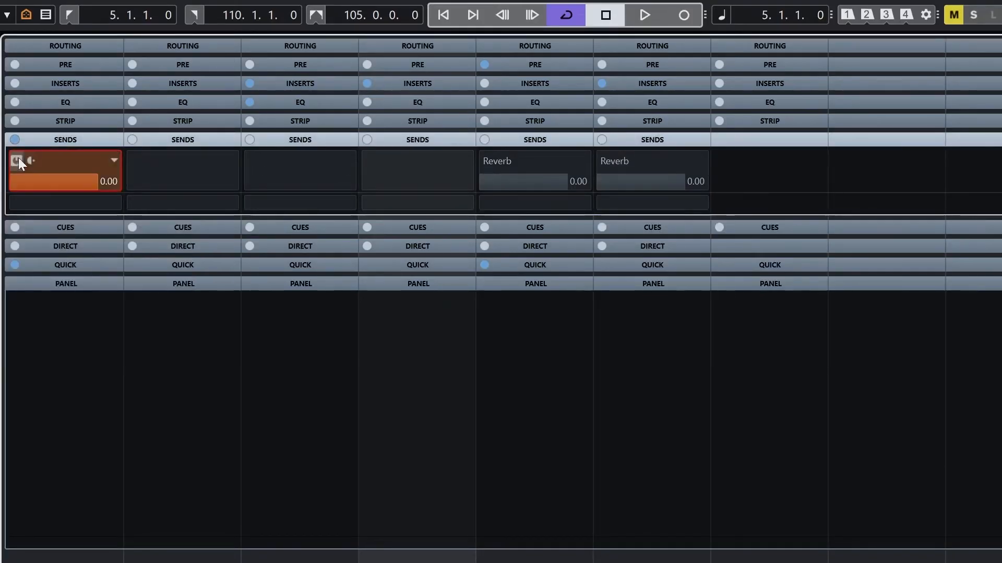
pyautogui.click(489, 157)
pyautogui.click(605, 161)
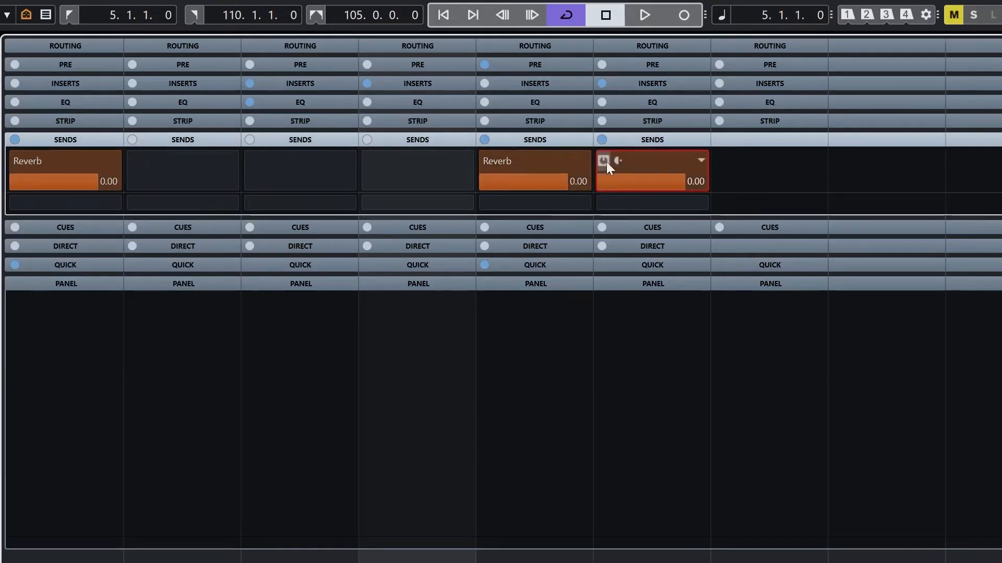
# - Play the mix from bar 5 to audition the reverb sends, and stop playback
pyautogui.click(448, 19)
pyautogui.click(472, 16)
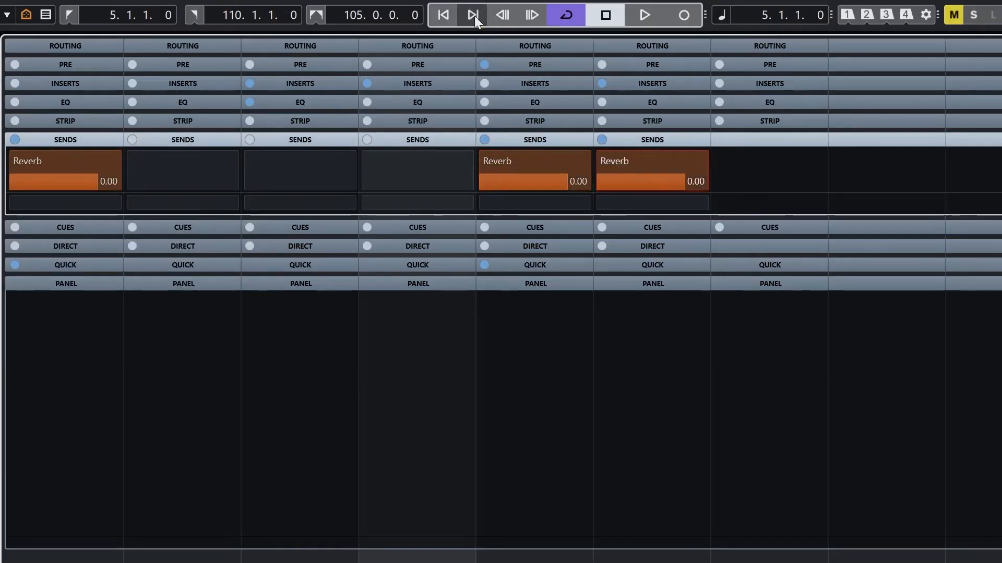
pyautogui.click(630, 17)
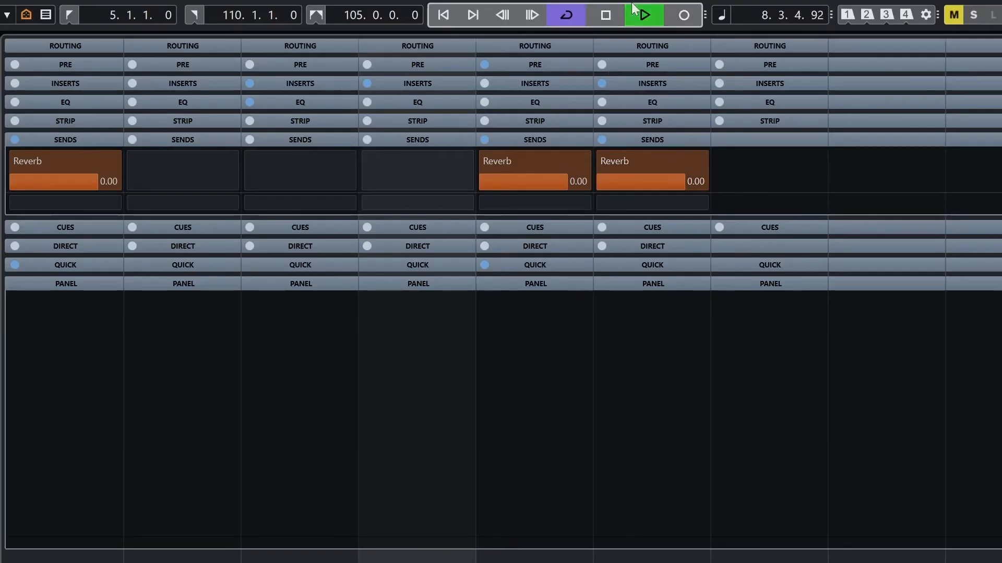
pyautogui.press('space')
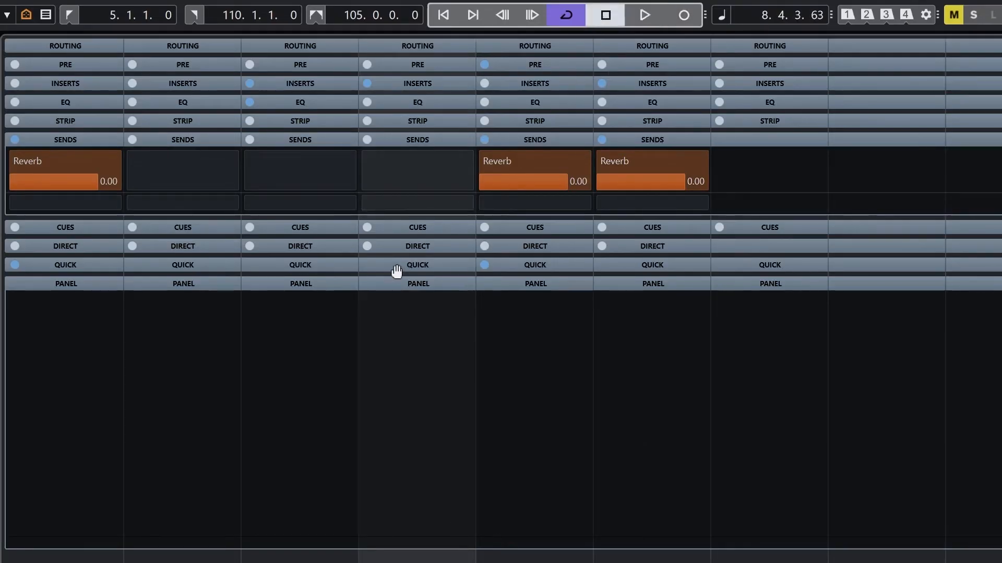
# - Show the inserts, open RoomWorks on the Reverb channel and raise its output Mix amount
pyautogui.click(407, 85)
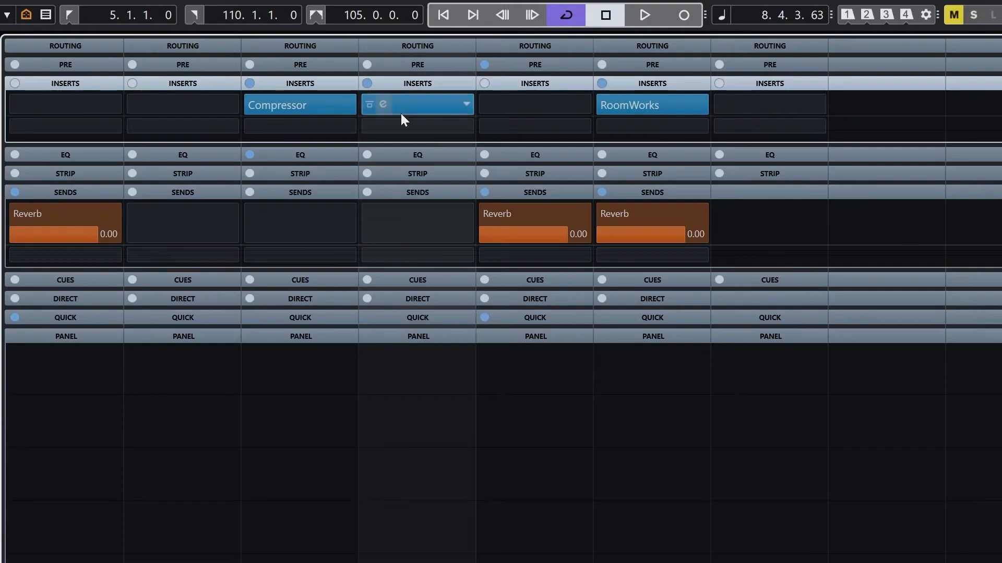
pyautogui.click(403, 104)
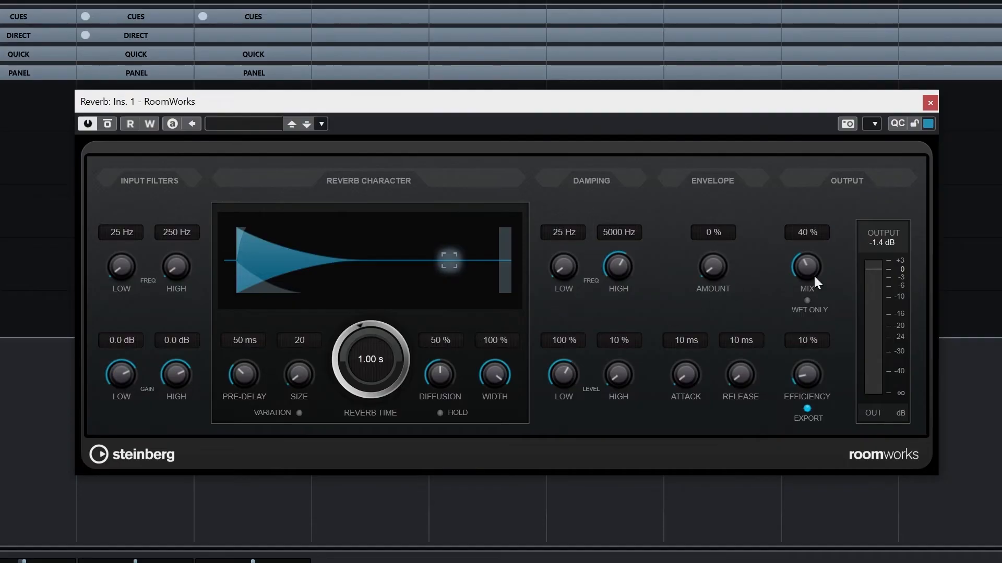
pyautogui.moveTo(808, 272); pyautogui.dragTo(877, 178)
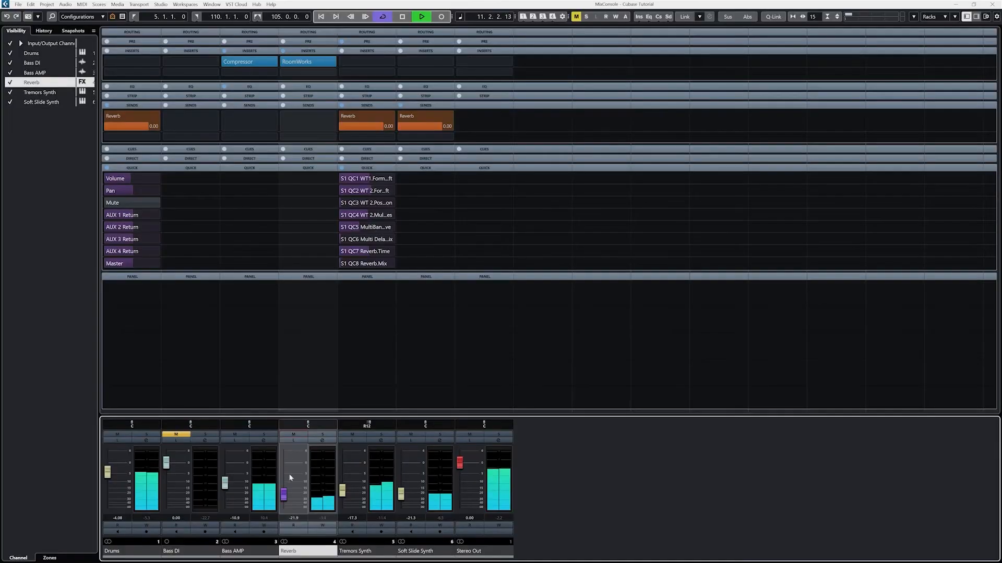
# - During playback, lower the Drums channel's Reverb send to -10.0 and set the Reverb fader to about -16.5, and stop playback
pyautogui.moveTo(287, 500); pyautogui.dragTo(288, 485)
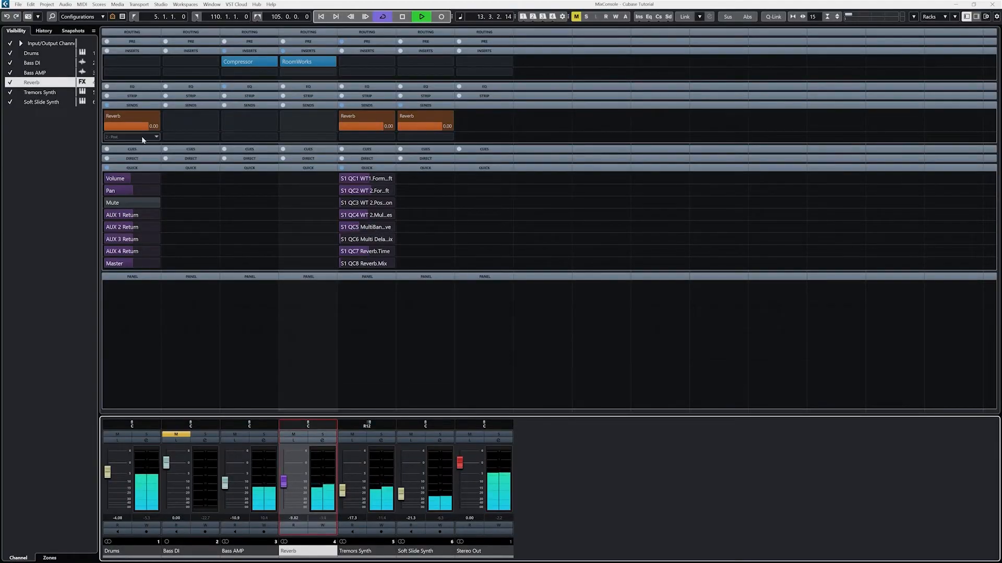
pyautogui.moveTo(146, 127); pyautogui.dragTo(116, 129)
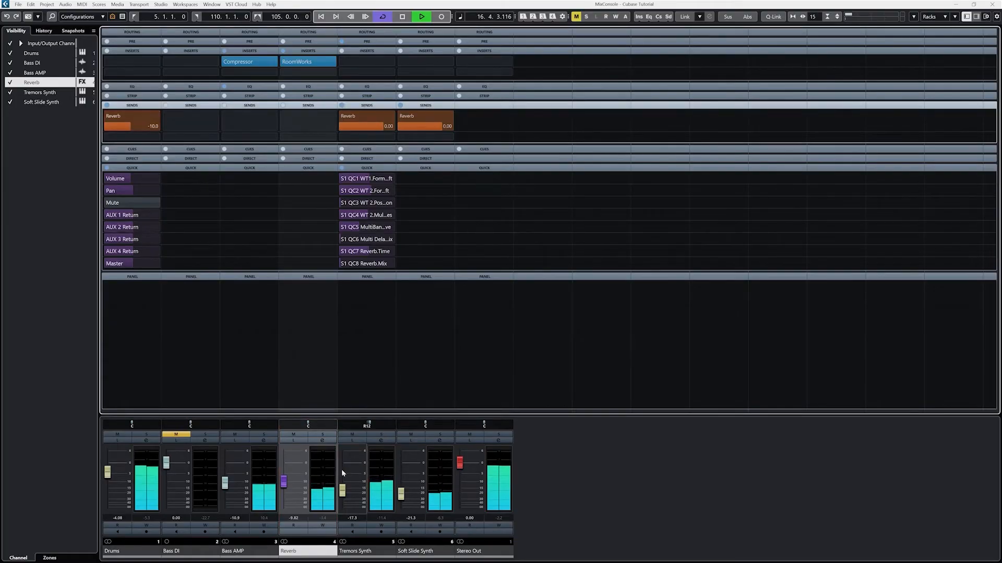
pyautogui.moveTo(283, 481); pyautogui.dragTo(285, 493)
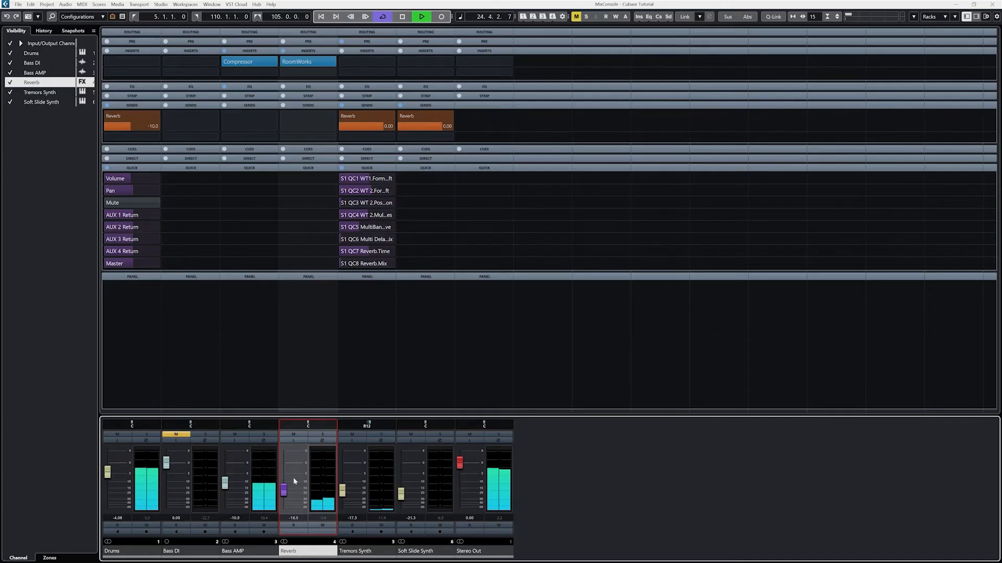
pyautogui.click(401, 21)
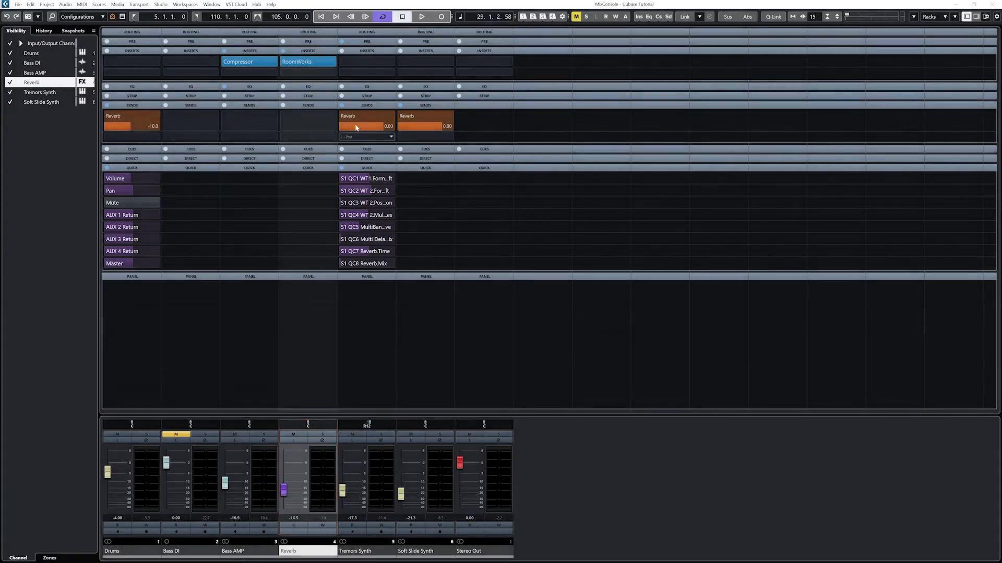
# - Remove the Reverb sends from the Tremors Synth and Soft Slide Synth channels by assigning No Bus
pyautogui.click(390, 117)
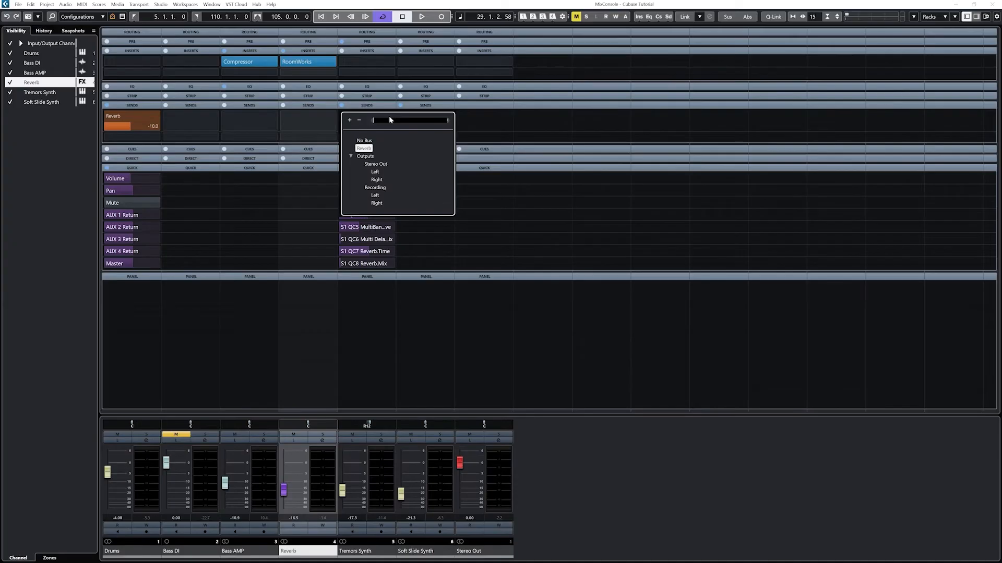
pyautogui.click(363, 148)
pyautogui.click(447, 116)
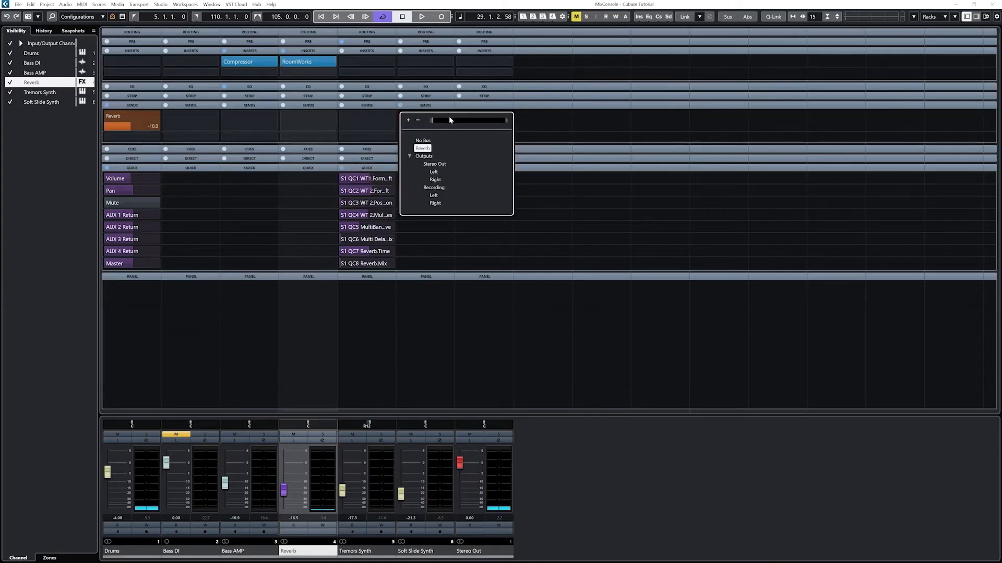
pyautogui.click(433, 140)
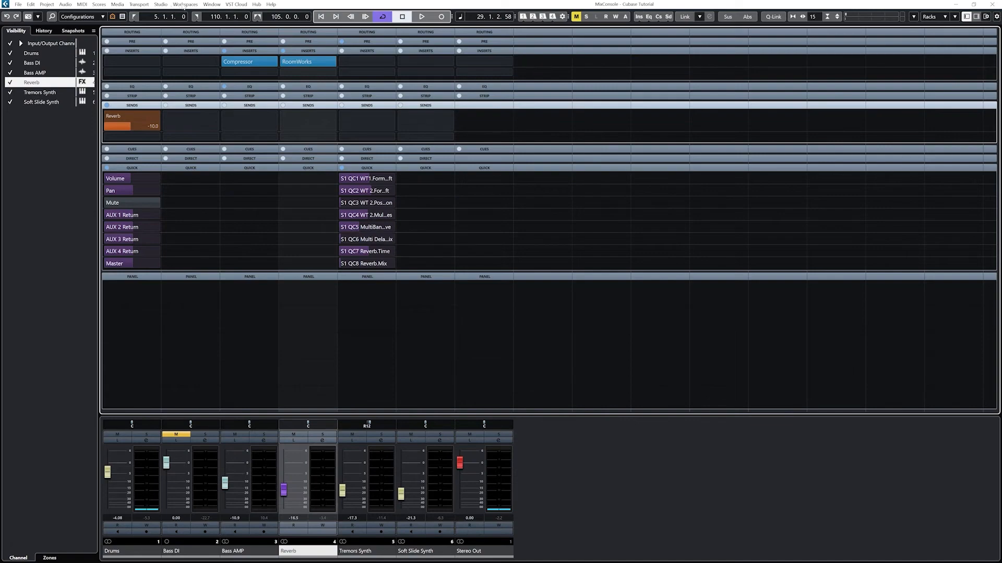
# - Add a stereo group track named Synths routed to Stereo Out in the audio connections, and close the window
pyautogui.click(161, 5)
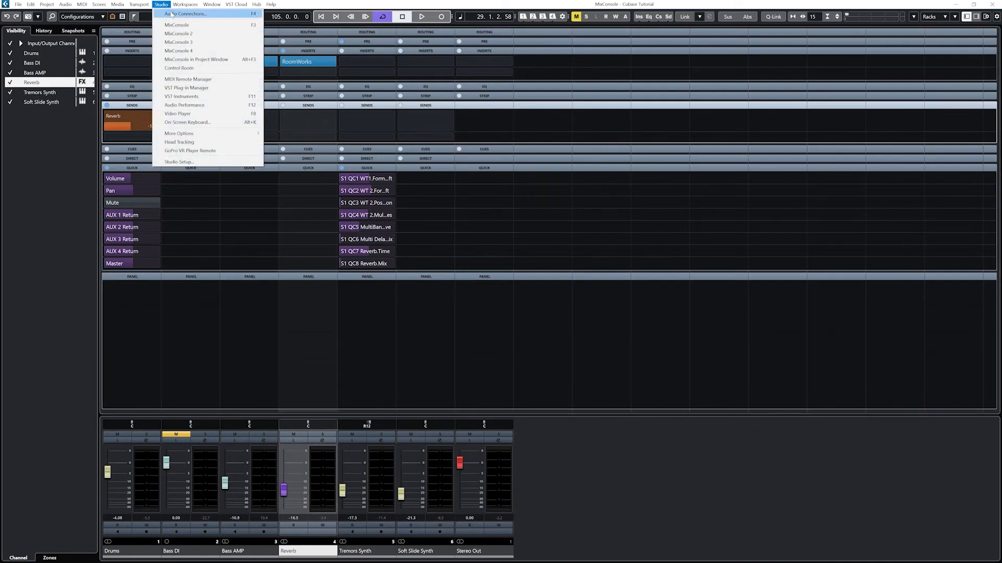
pyautogui.click(172, 14)
pyautogui.click(384, 225)
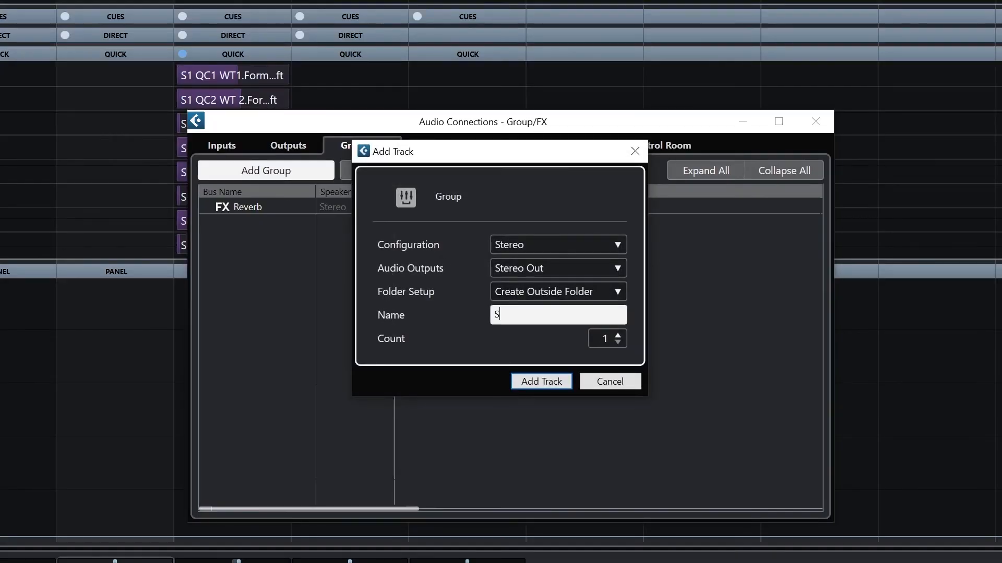
pyautogui.press('Return')
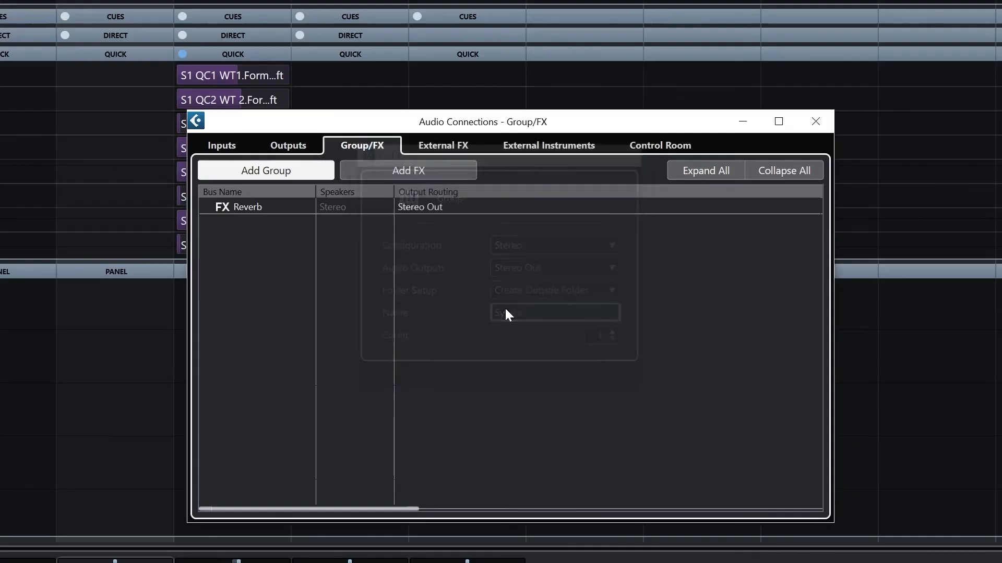
pyautogui.click(816, 121)
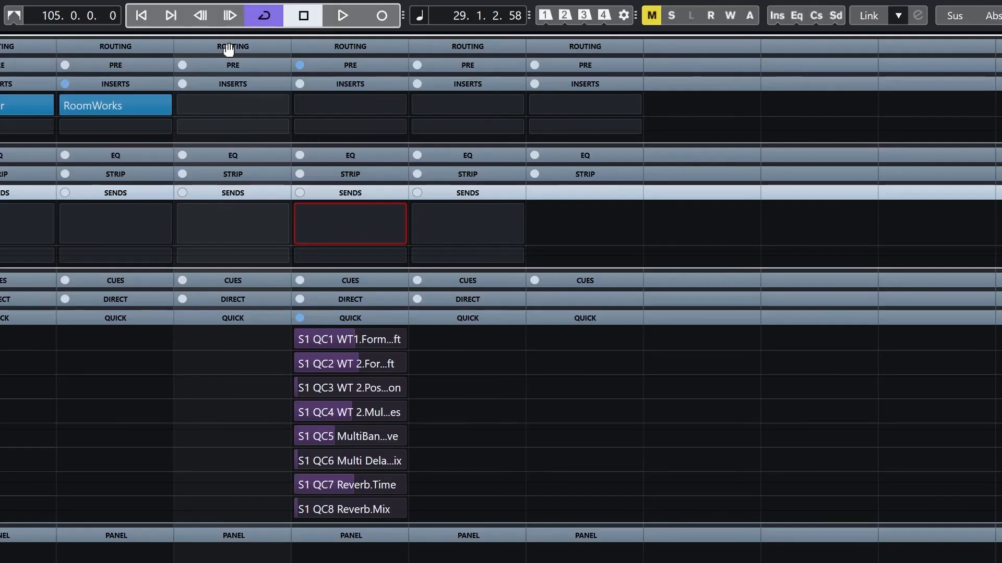
# - Show the channel routing and route the outputs of Tremors Synth and Soft Slide Synth to the Synths group
pyautogui.click(318, 45)
pyautogui.click(320, 93)
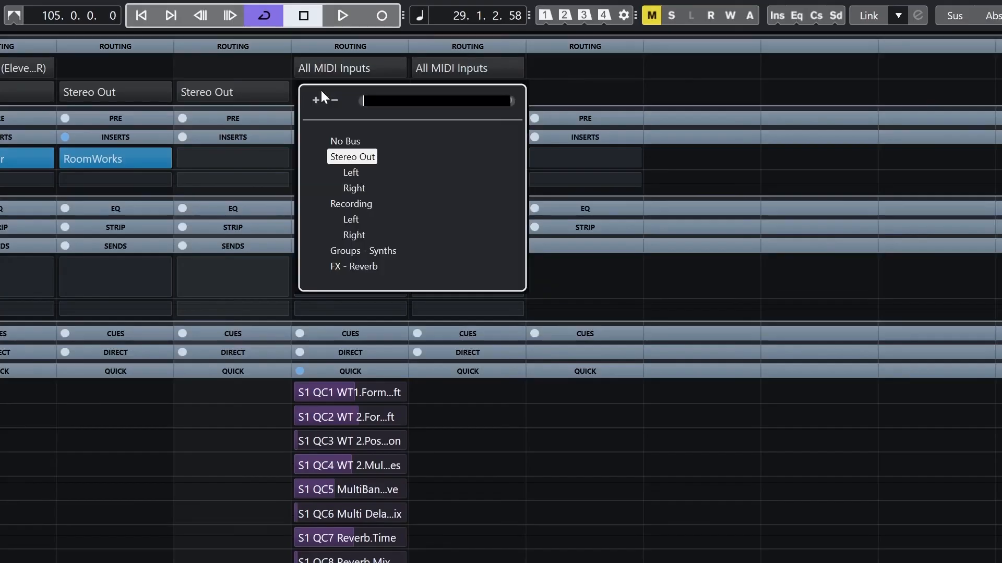
pyautogui.click(352, 252)
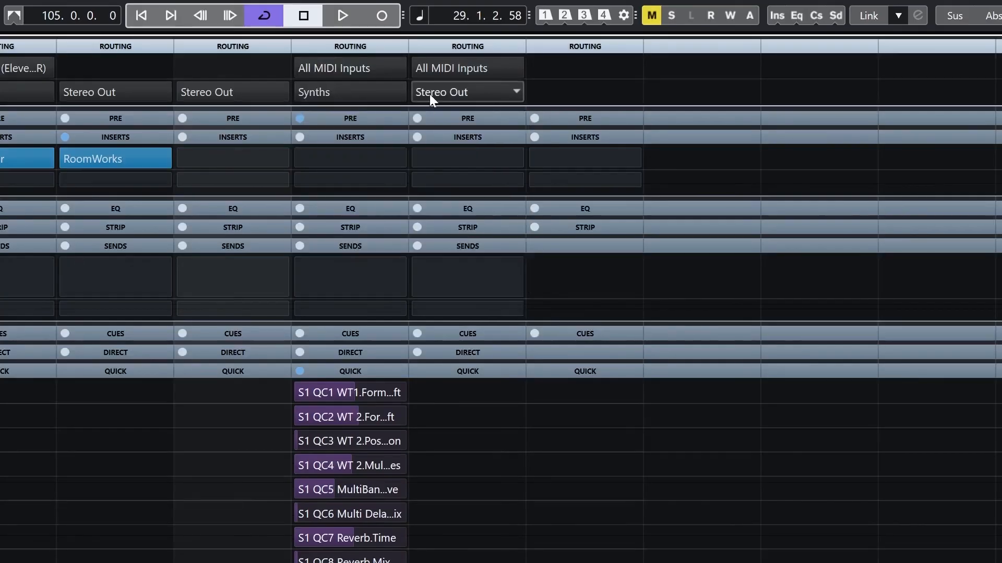
pyautogui.click(430, 93)
pyautogui.click(462, 250)
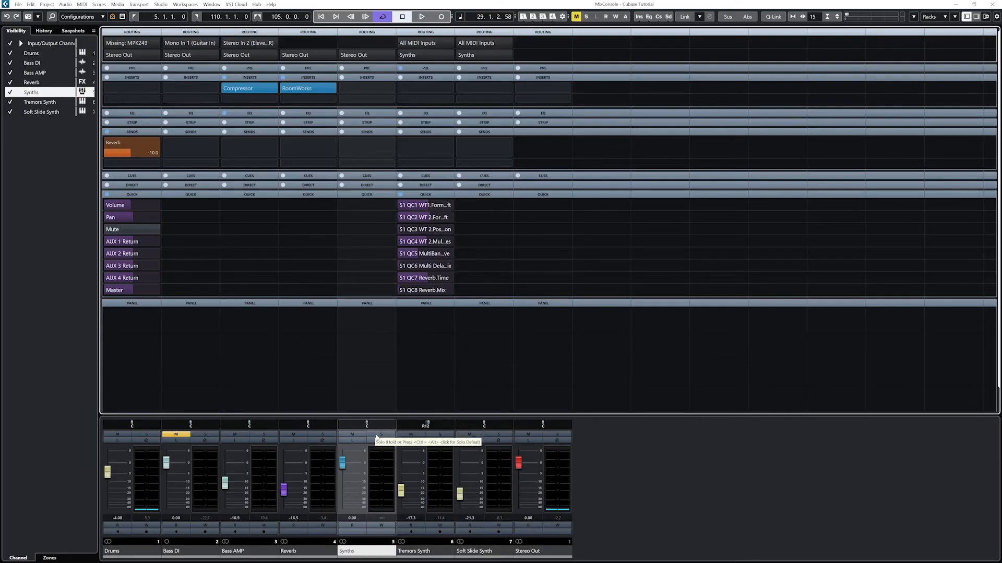
# - Set the channel volumes of Tremors Synth and Soft Slide Synth to 0
pyautogui.click(419, 515)
pyautogui.write('0')
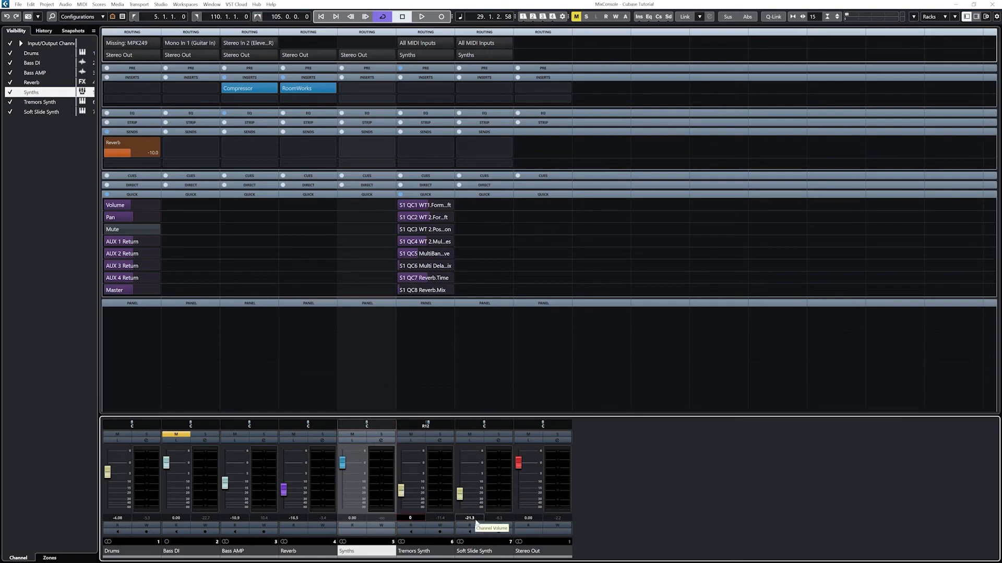
pyautogui.click(472, 518)
pyautogui.press('Return')
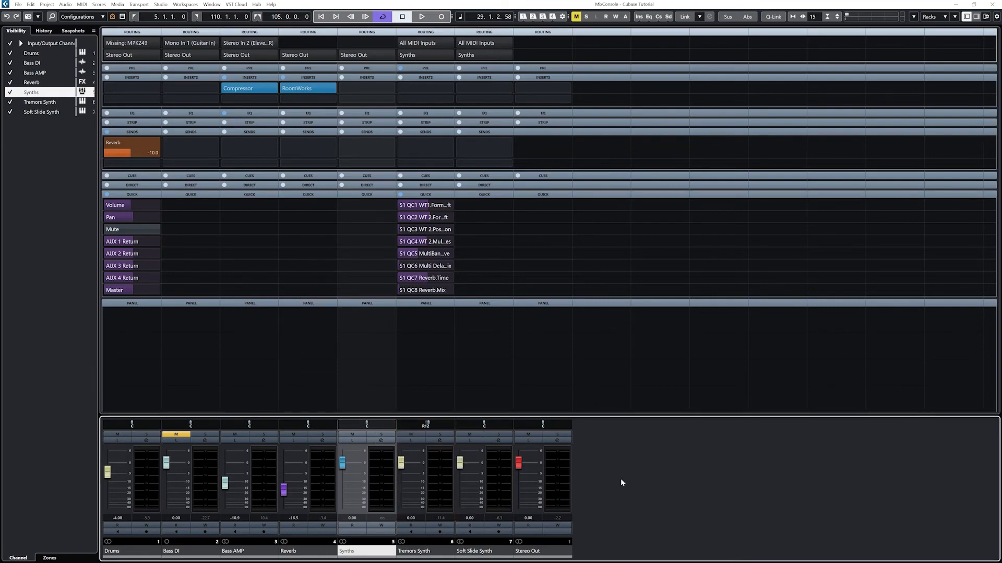
# - Play the soloed Synths group from bar 5 while lowering Tremors Synth to about -3.24 and the group fader to about -19.4
pyautogui.click(381, 434)
pyautogui.click(322, 17)
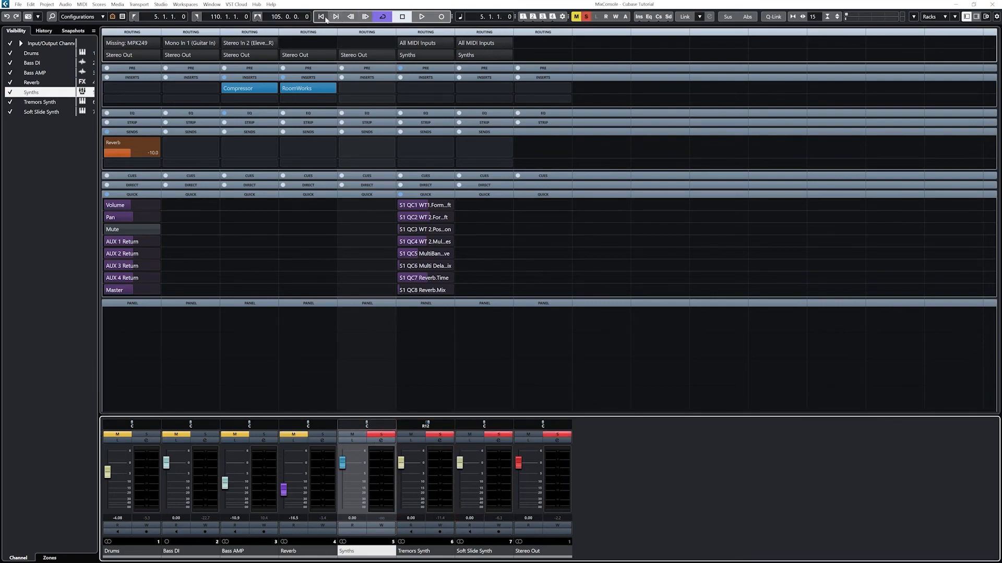
pyautogui.click(421, 16)
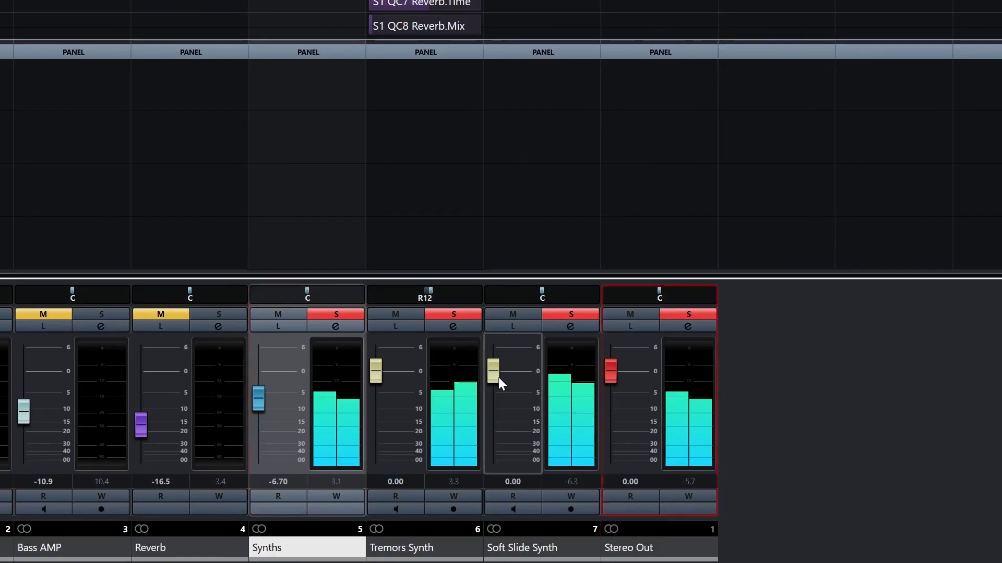
pyautogui.moveTo(368, 375); pyautogui.dragTo(368, 389)
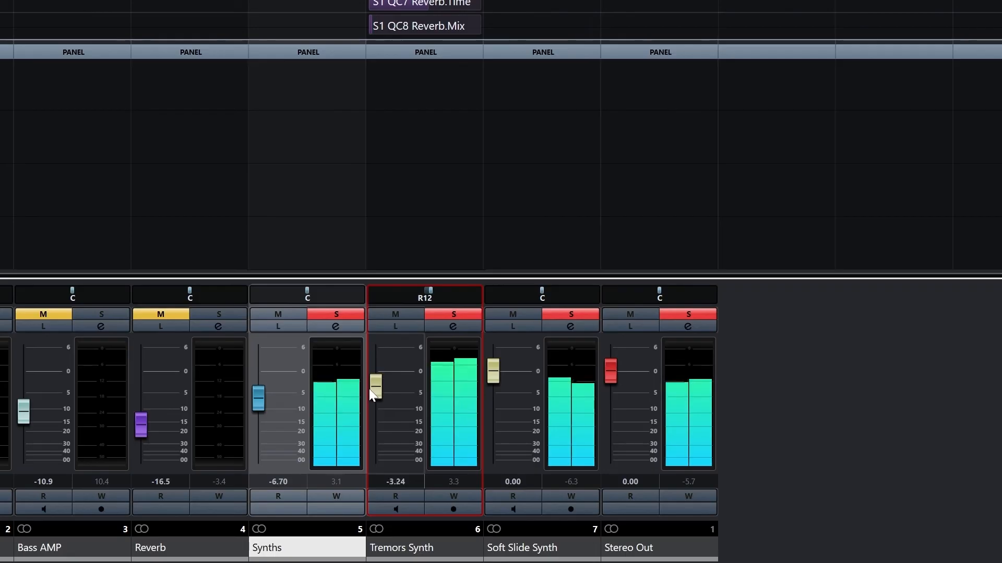
pyautogui.moveTo(259, 397); pyautogui.dragTo(265, 425)
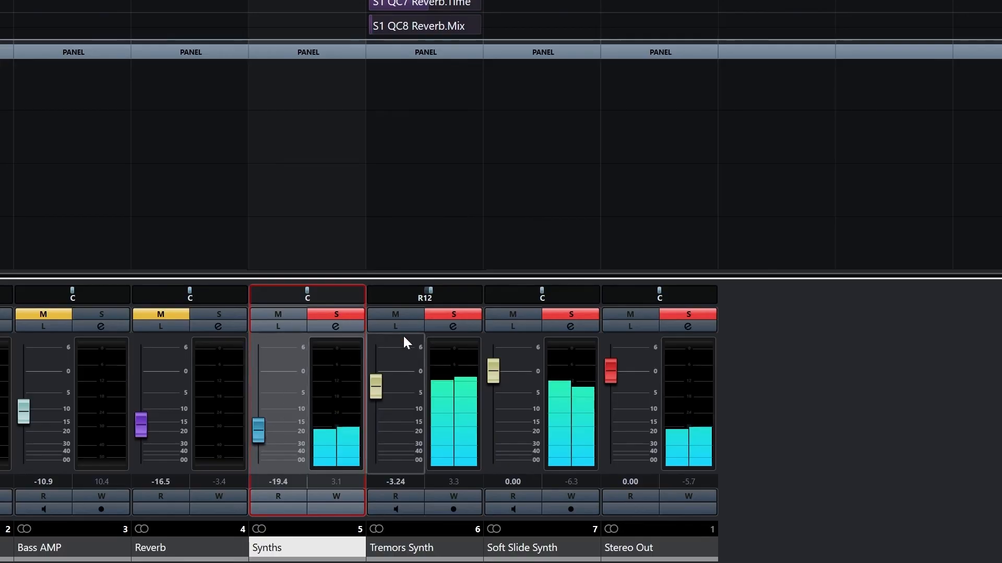
# - Unsolo the Synths group and, during playback, set Soft Slide Synth to about -11.8 and the group fader to about -11.5
pyautogui.click(336, 315)
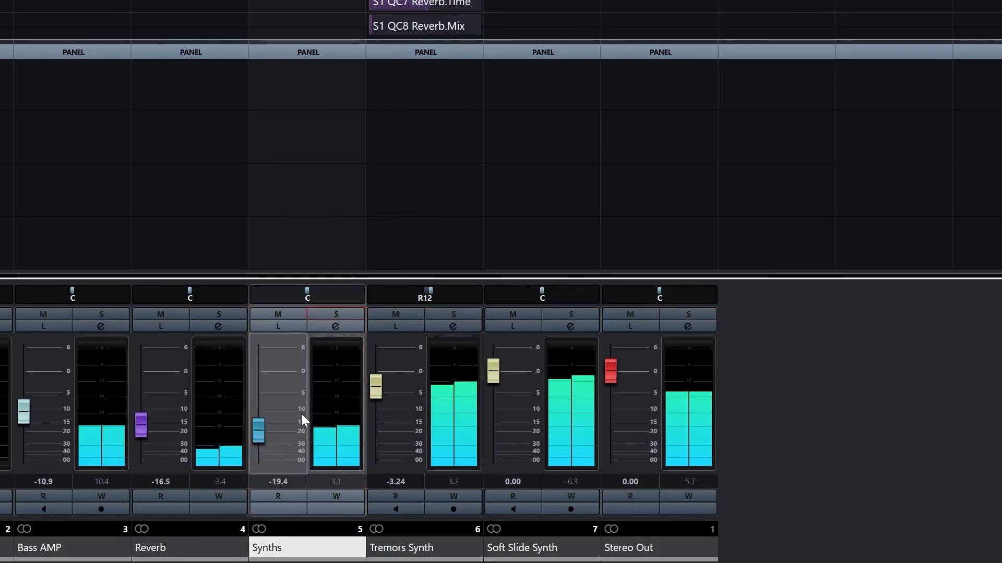
pyautogui.moveTo(258, 429); pyautogui.dragTo(261, 424)
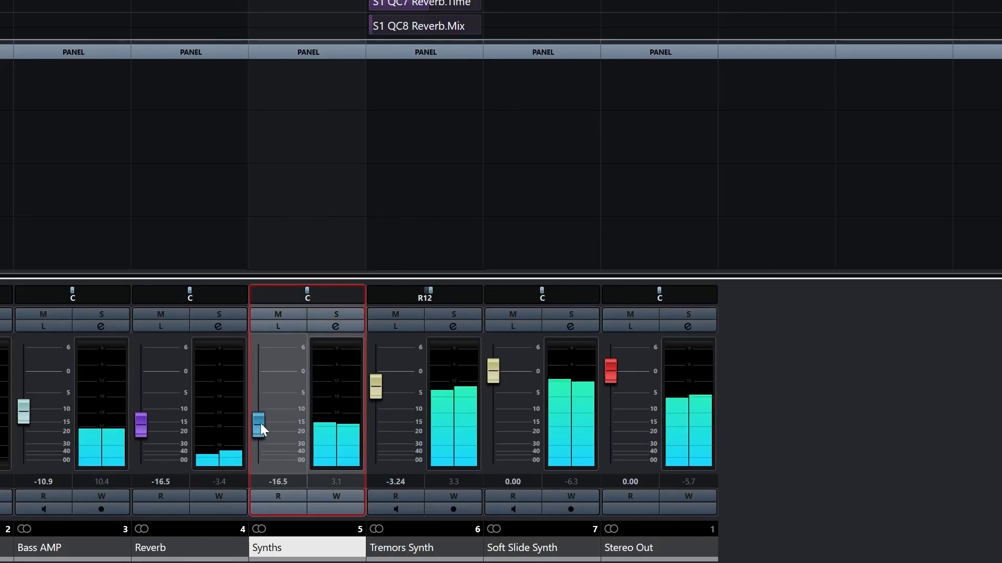
pyautogui.moveTo(489, 372); pyautogui.dragTo(486, 399)
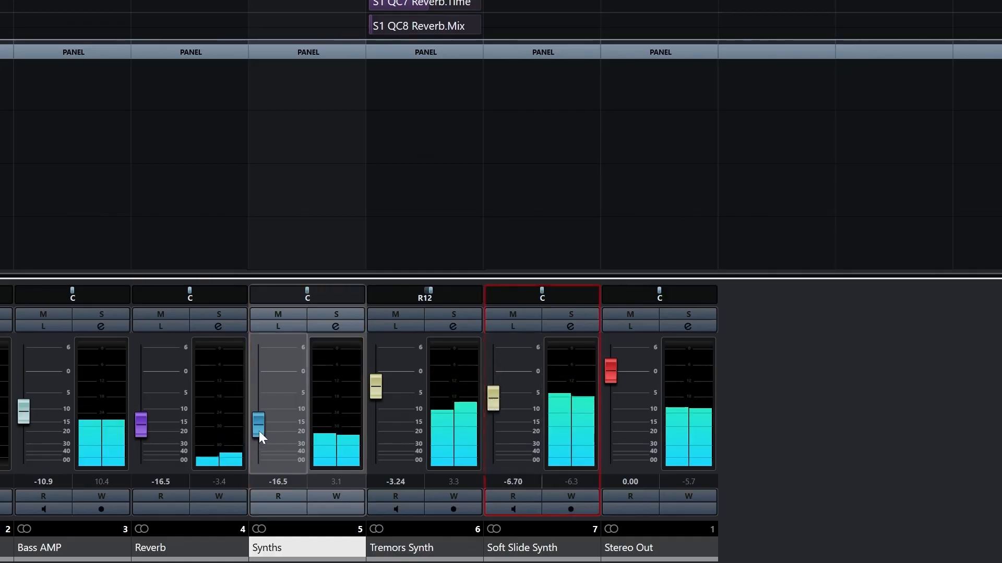
pyautogui.moveTo(486, 401); pyautogui.dragTo(490, 423)
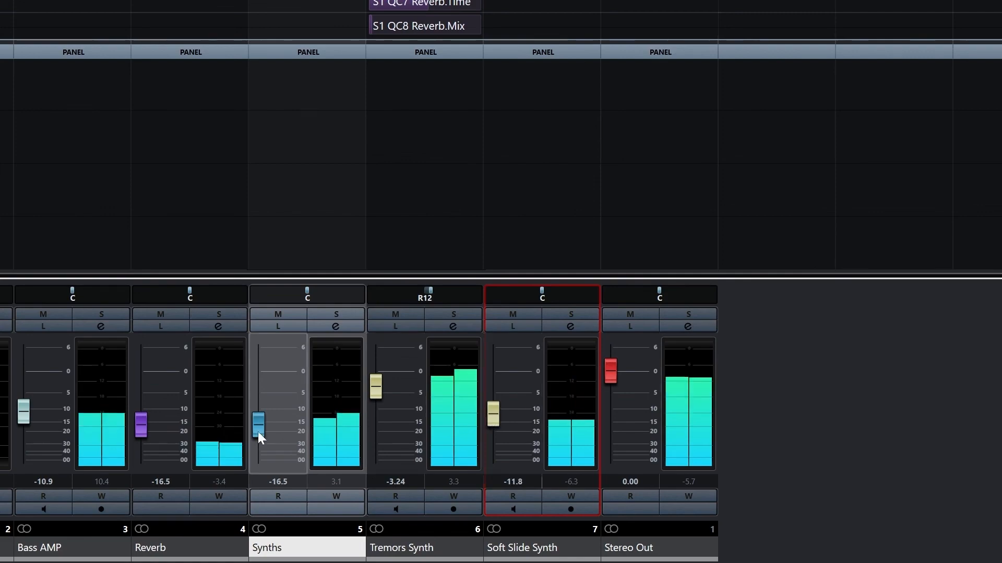
pyautogui.moveTo(259, 432); pyautogui.dragTo(262, 421)
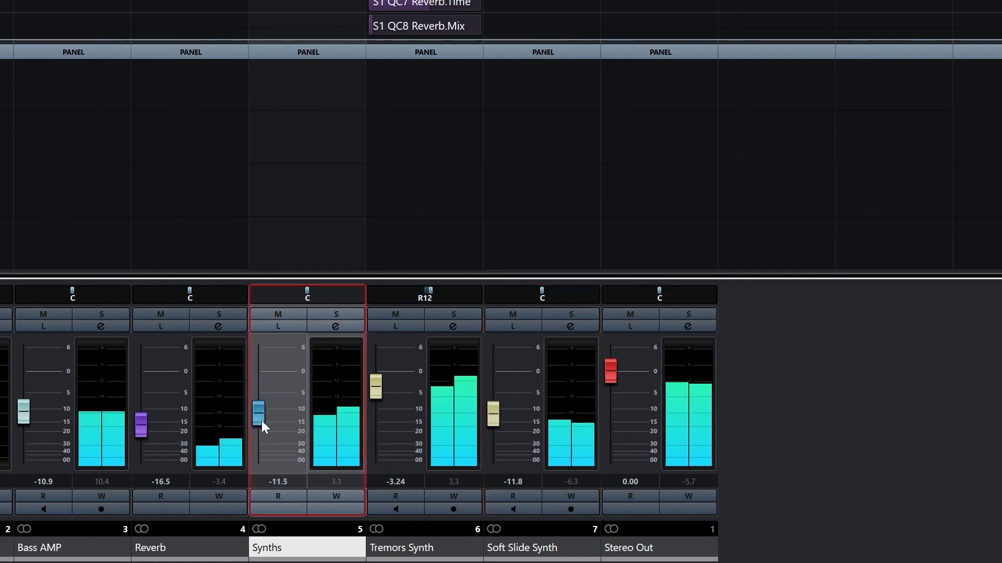